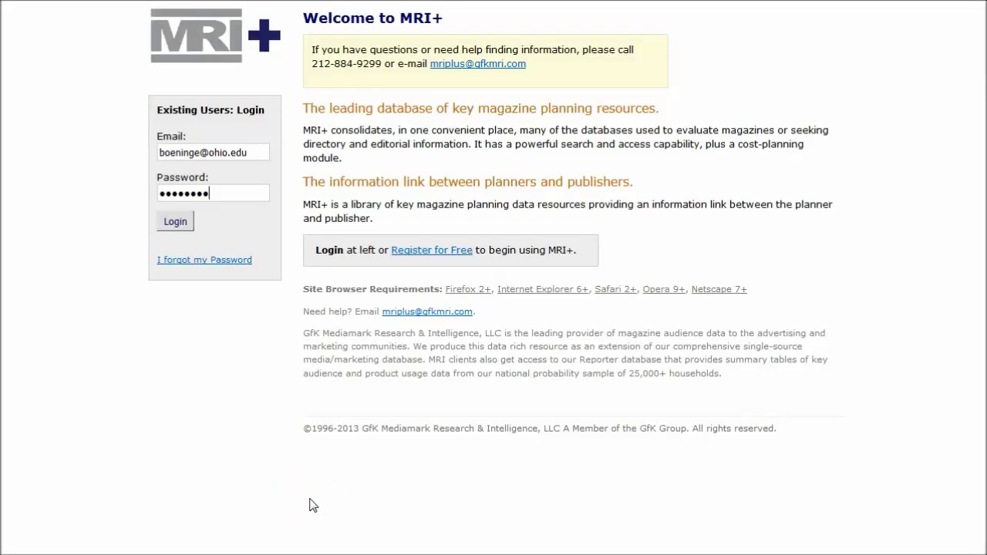
Step: Sign in to MRI+ and open the Spring 2014 Product report volume
left_click(340, 460)
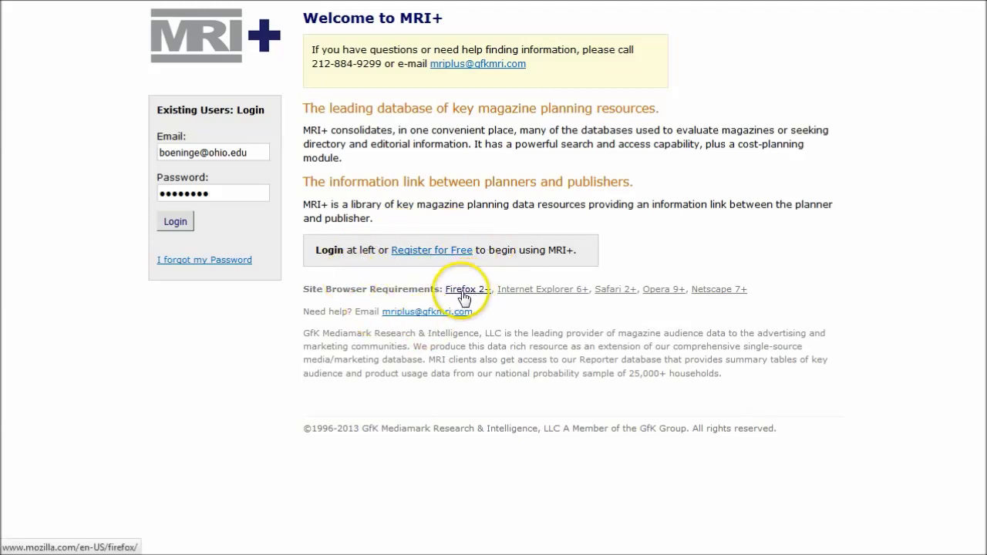
left_click(178, 228)
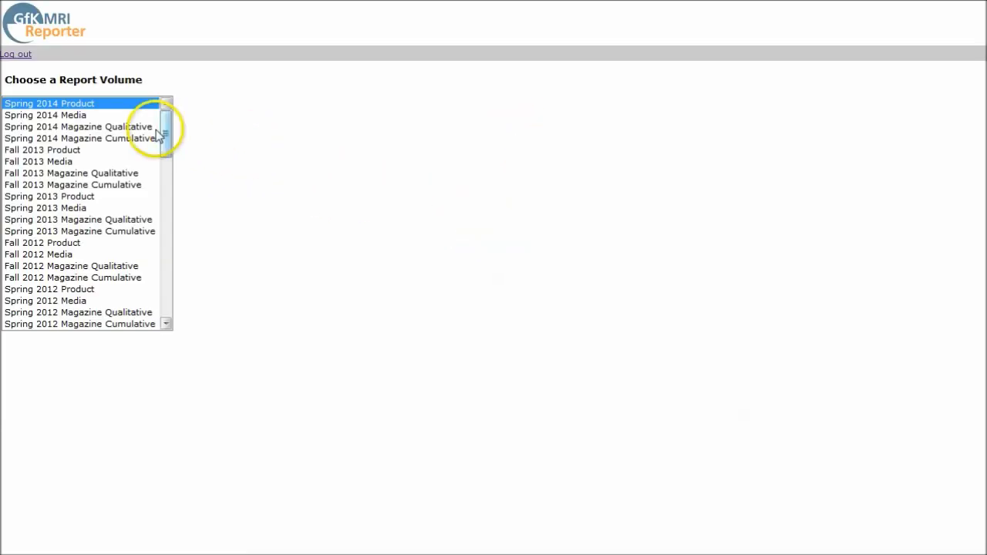
left_click(98, 111)
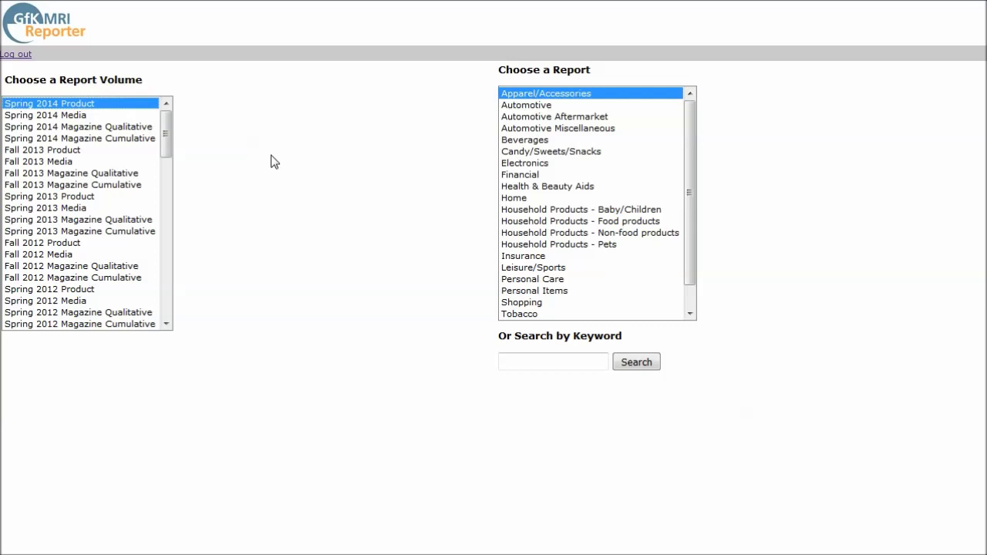
Step: Open the Apparel/Accessories report and scroll down its crosstab
left_click(535, 358)
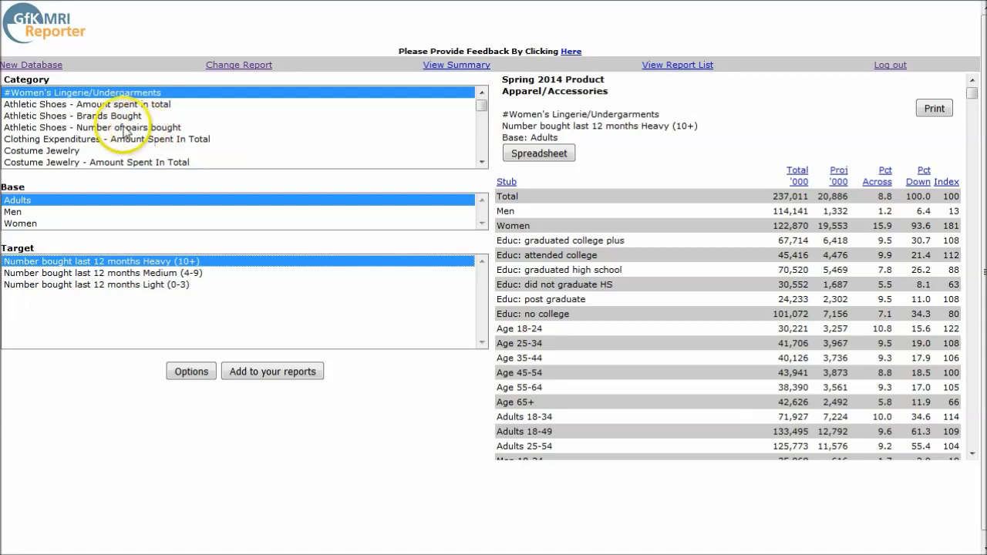
scroll(125, 133, "down", 1)
Step: Switch the report category to Men's Clothing - Brands
scroll(125, 132, "down", 1)
scroll(126, 132, "down", 1)
scroll(127, 132, "down", 1)
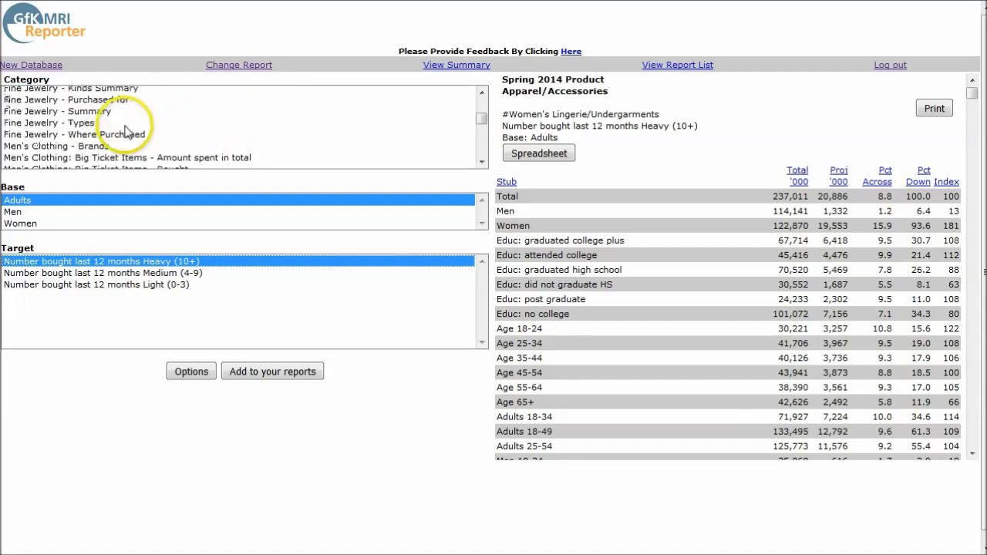
scroll(125, 133, "down", 1)
left_click(100, 127)
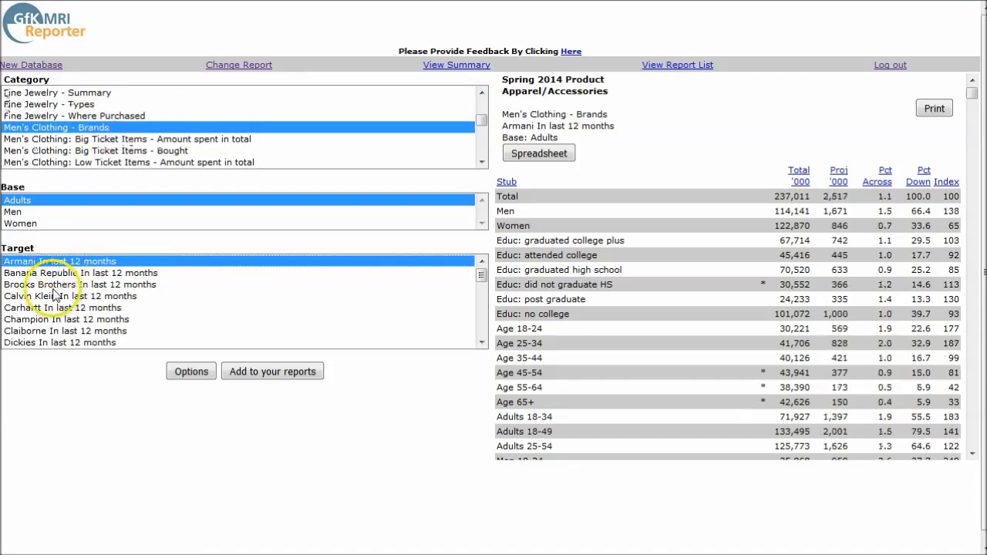
Step: Set the target to Kenneth Cole bought in the last 12 months
scroll(73, 307, "down", 1)
scroll(79, 310, "down", 2)
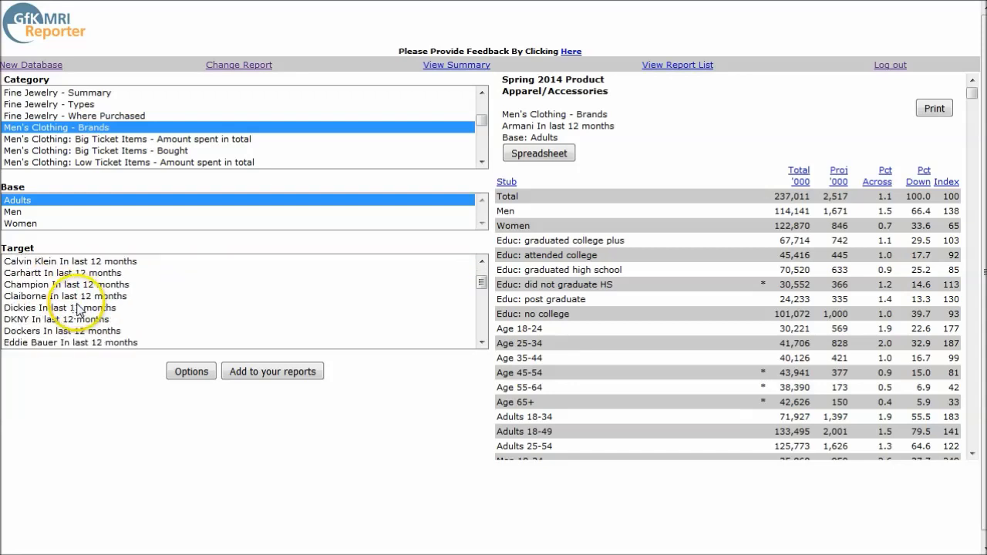
scroll(77, 310, "down", 3)
scroll(79, 311, "down", 1)
scroll(79, 317, "down", 1)
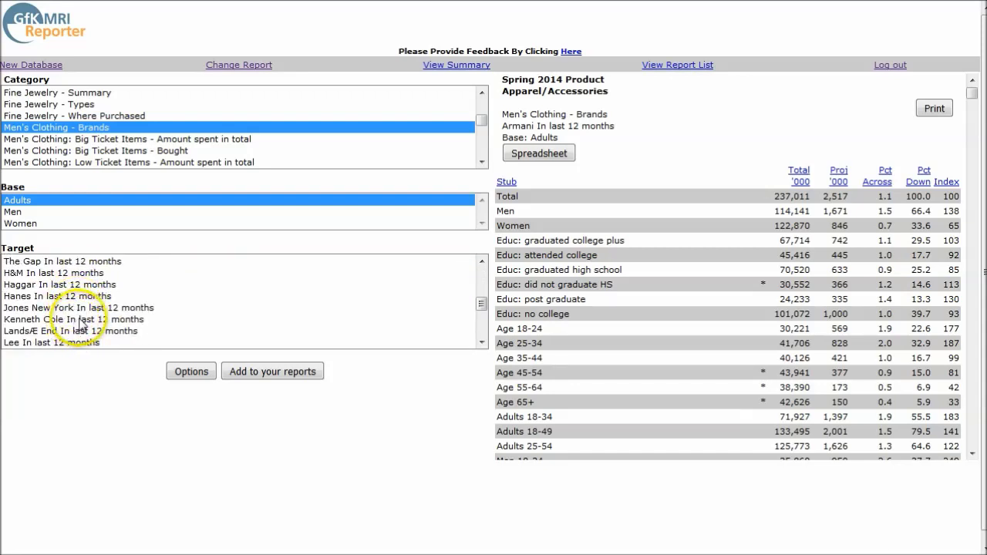
left_click(80, 320)
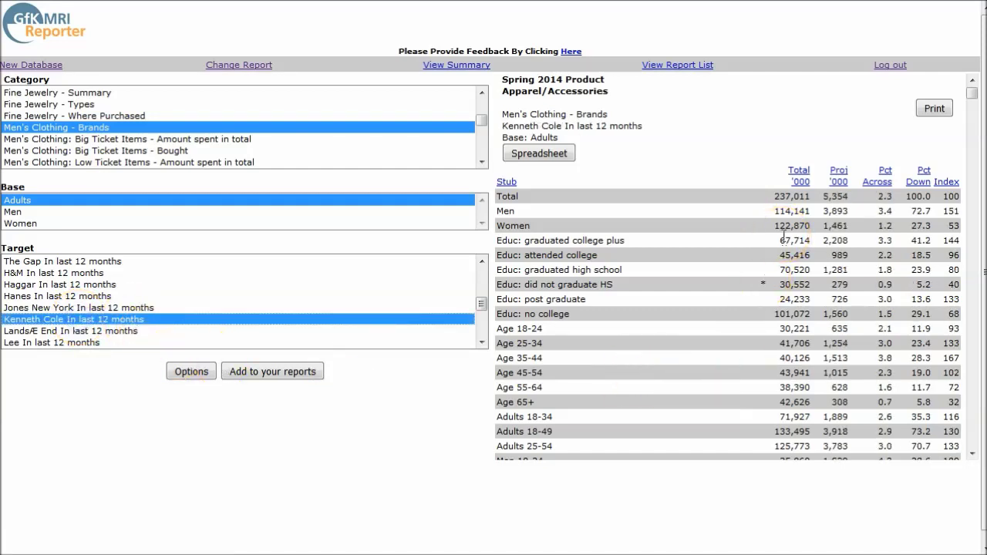
scroll(807, 223, "down", 4)
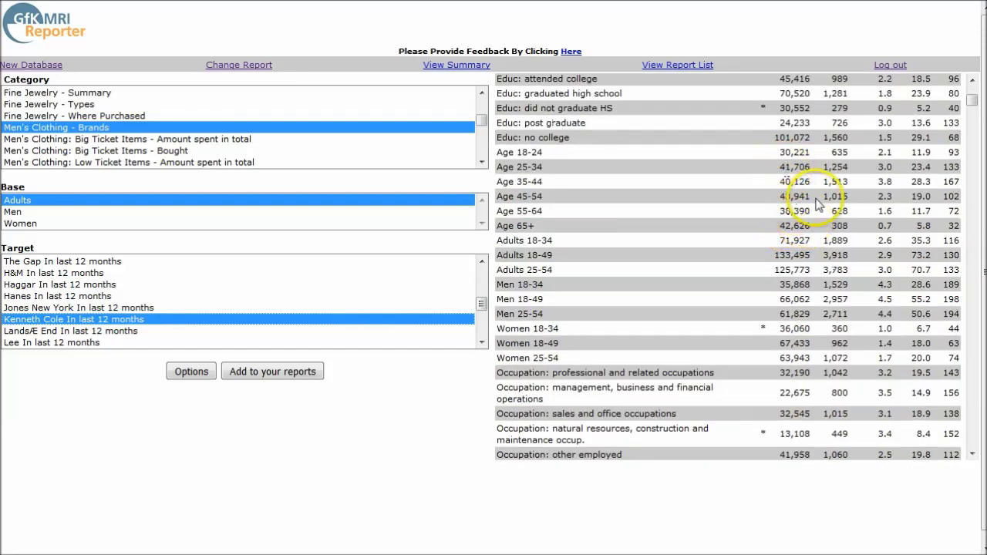
scroll(806, 201, "up", 2)
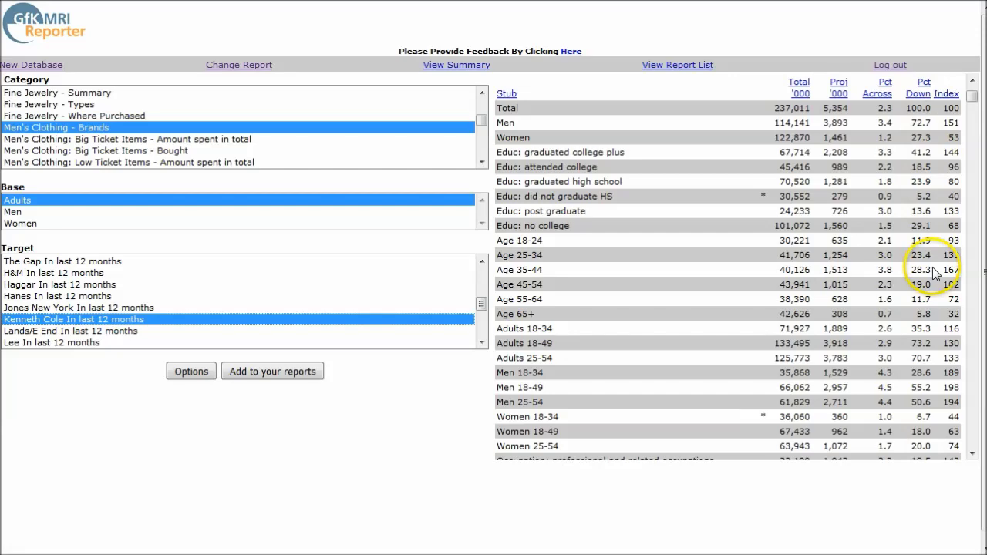
left_click_drag(934, 271, 914, 271)
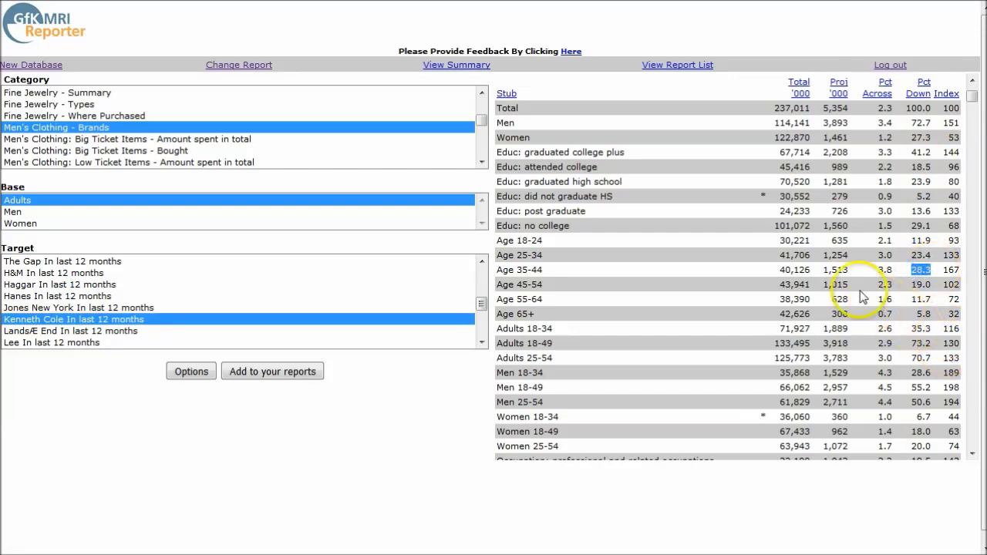
scroll(880, 286, "up", 3)
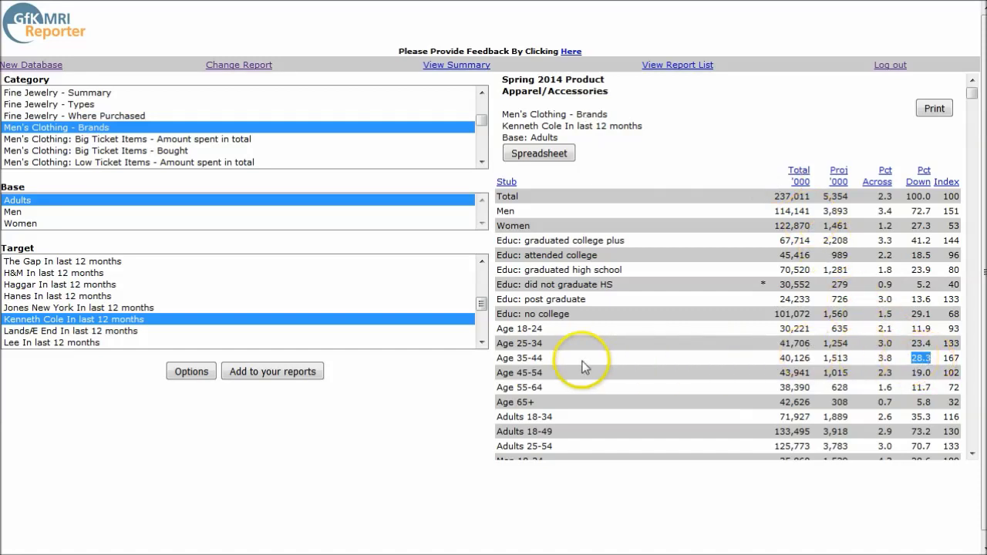
left_click_drag(561, 359, 497, 360)
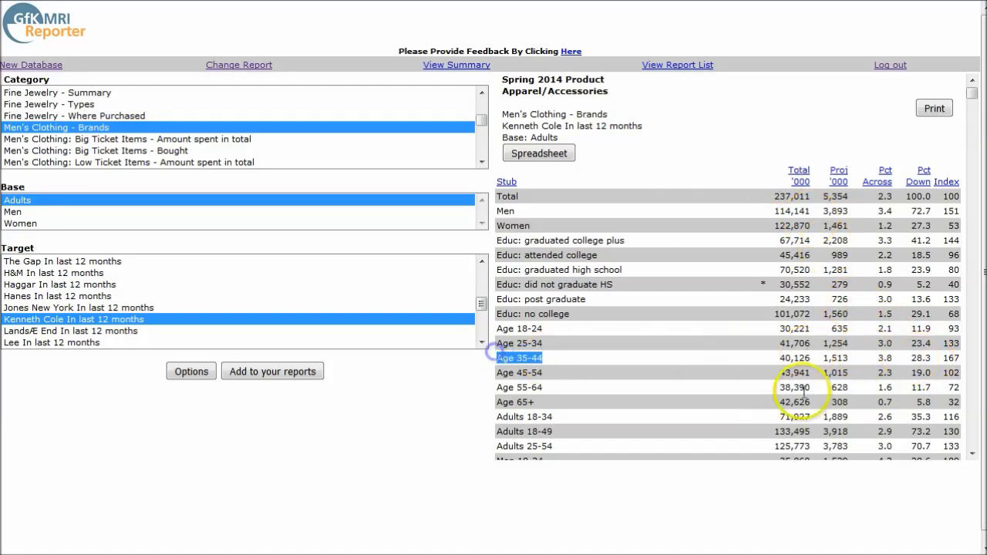
left_click(924, 357)
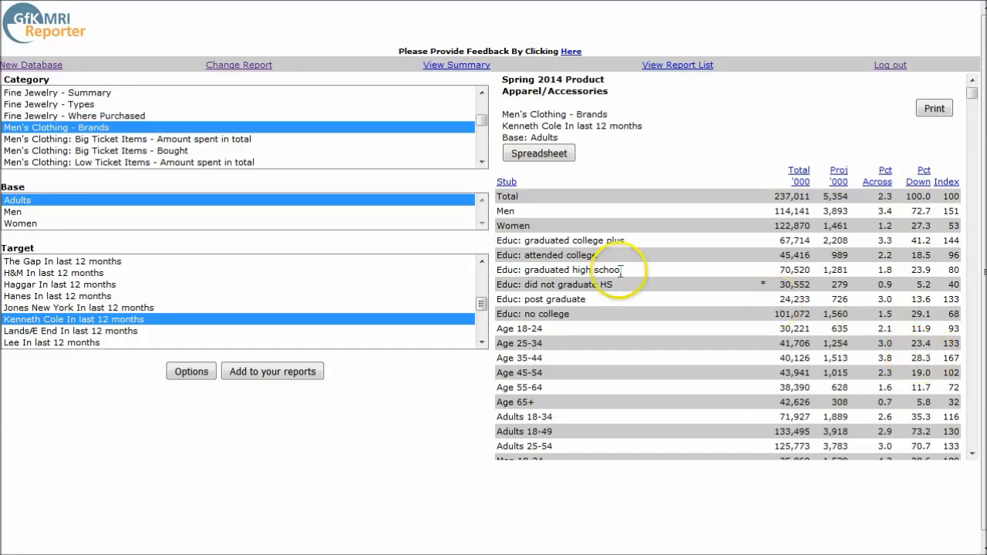
Step: Report on Business suit buyers in the last 12 months and highlight the Age 65+ 7.9% share
left_click(147, 141)
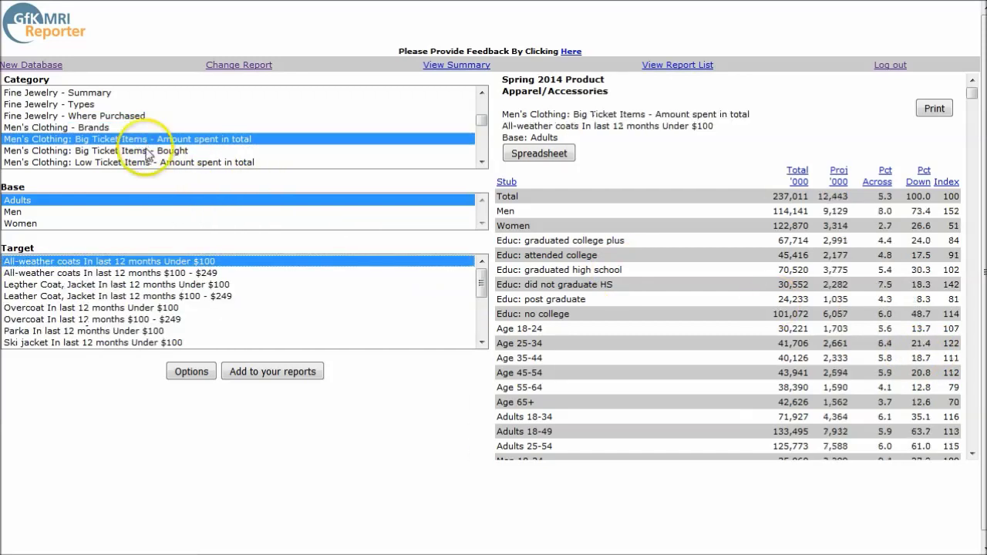
left_click(145, 152)
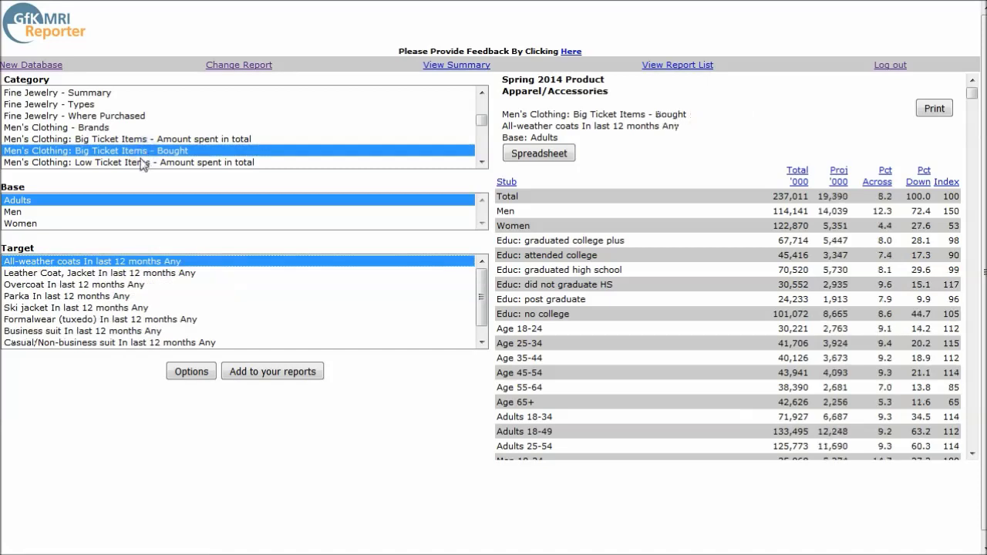
left_click(65, 331)
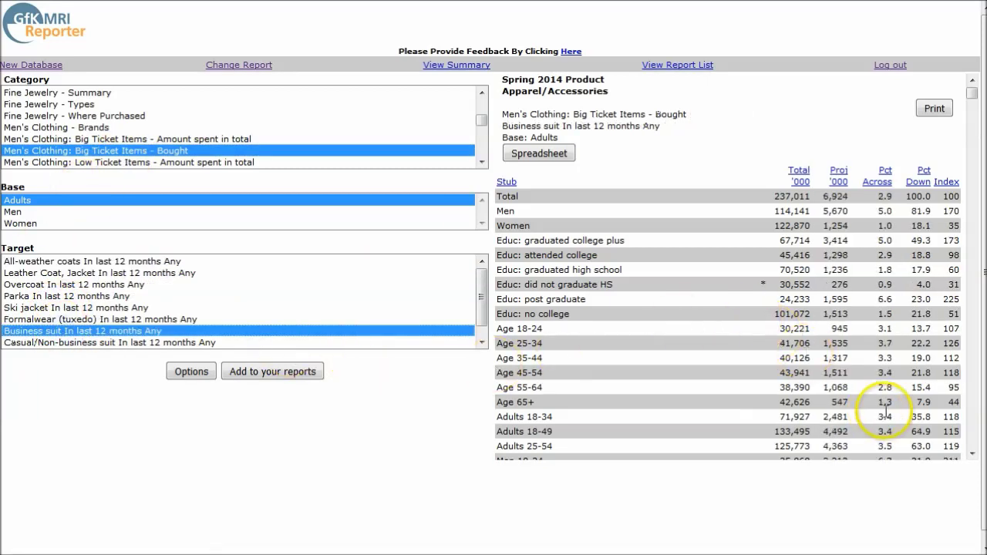
left_click(932, 405)
left_click_drag(934, 406, 918, 403)
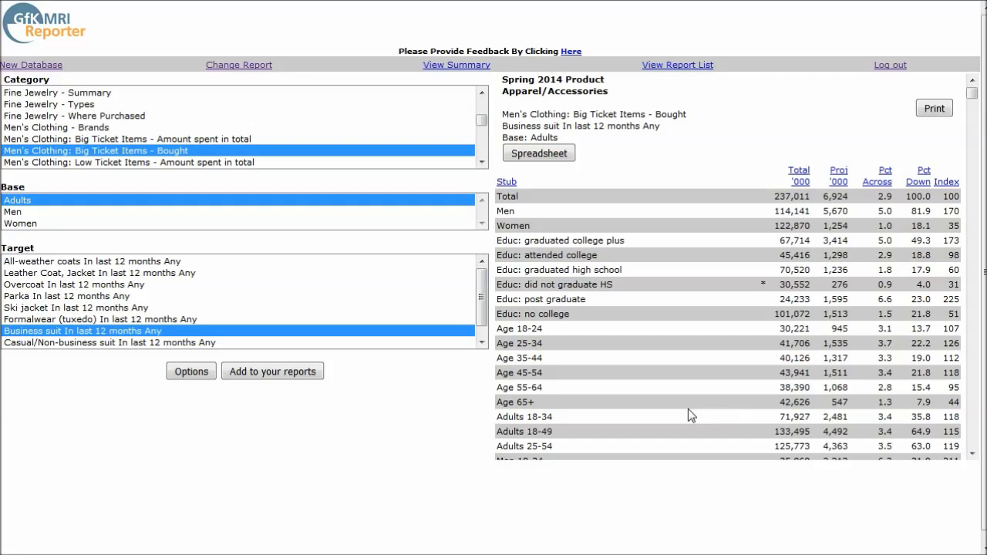
left_click(755, 442)
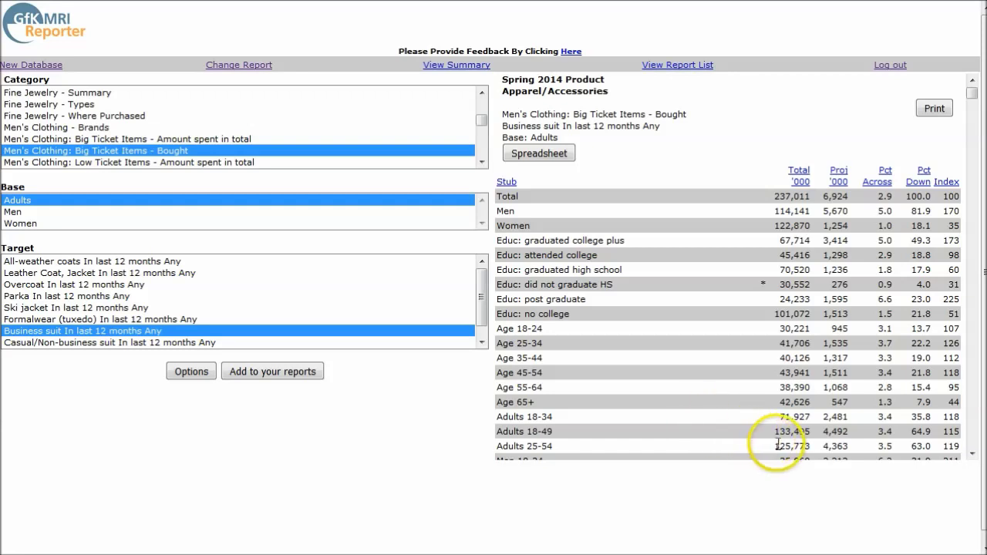
left_click(921, 299)
double_click(920, 299)
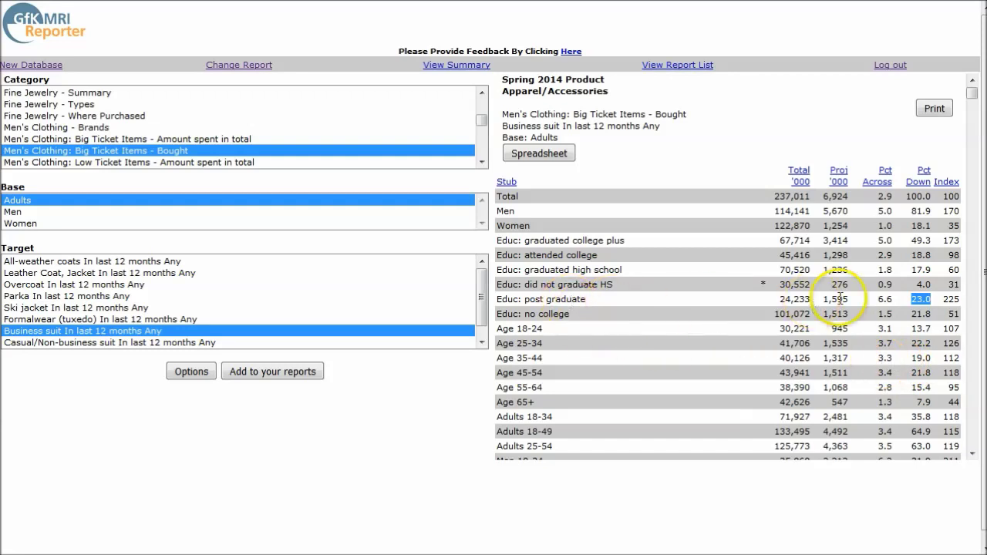
double_click(921, 285)
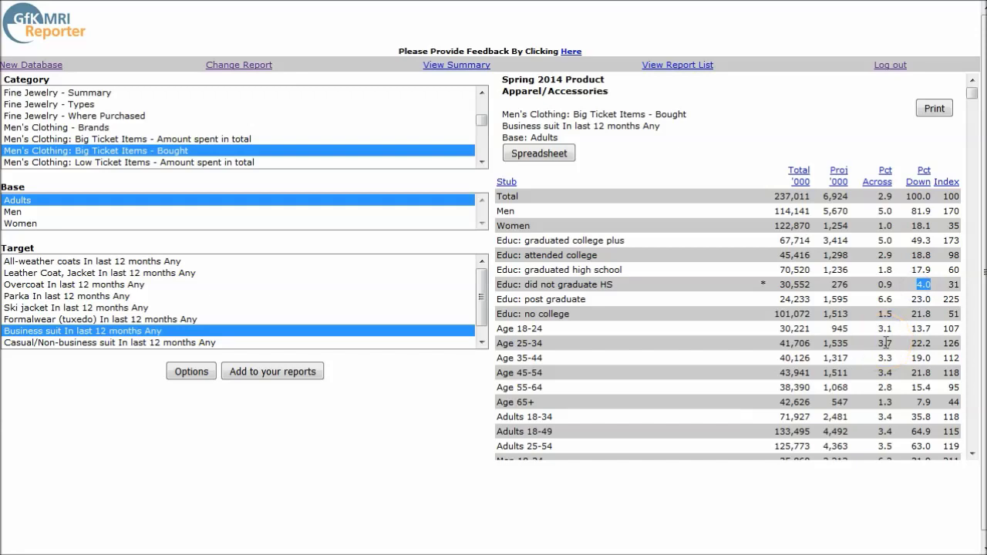
scroll(819, 360, "down", 4)
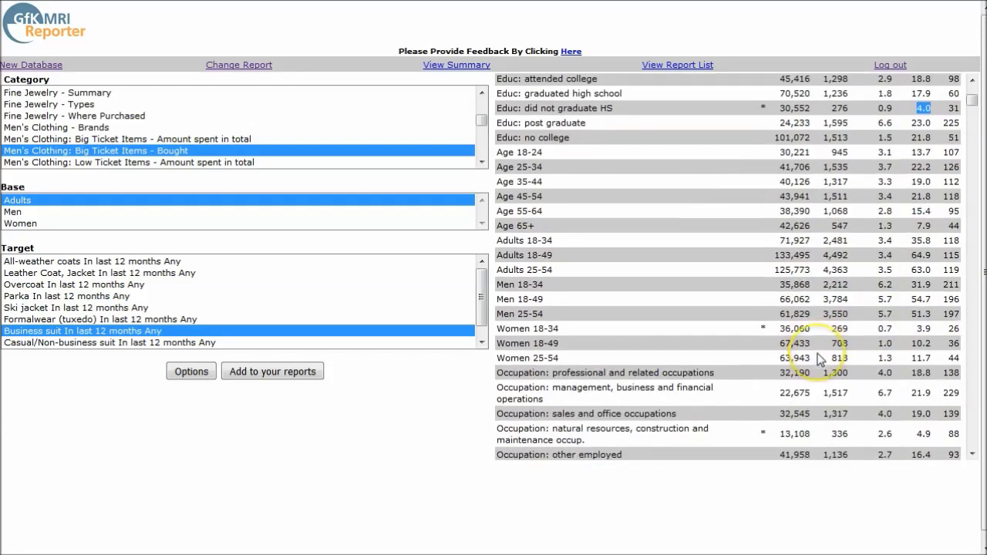
scroll(819, 360, "down", 4)
scroll(819, 360, "down", 2)
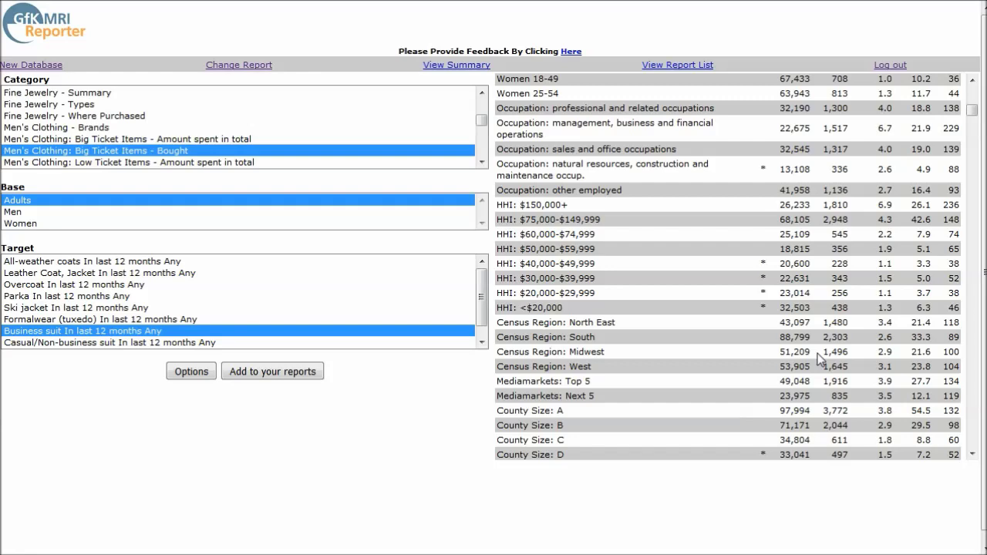
scroll(820, 360, "up", 1)
scroll(820, 361, "up", 2)
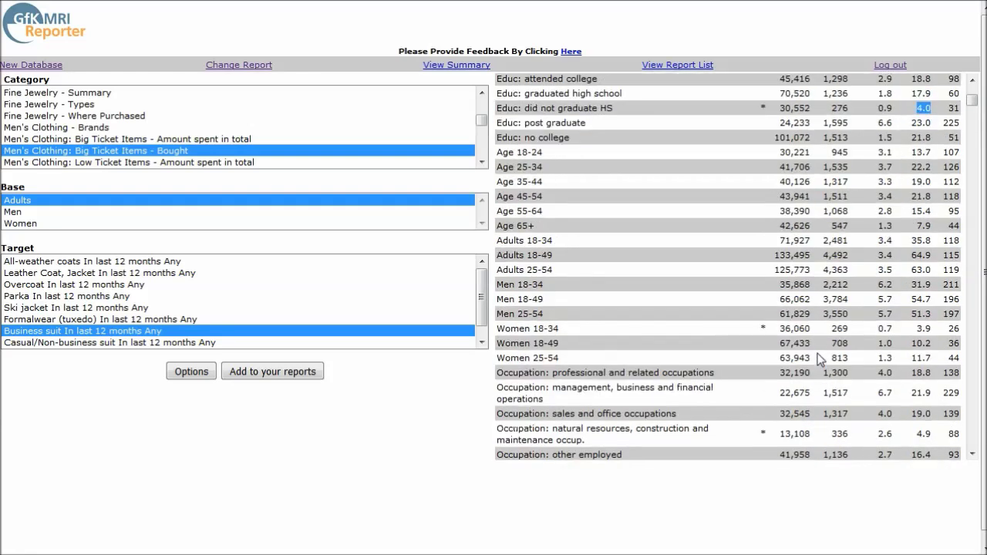
scroll(819, 358, "up", 2)
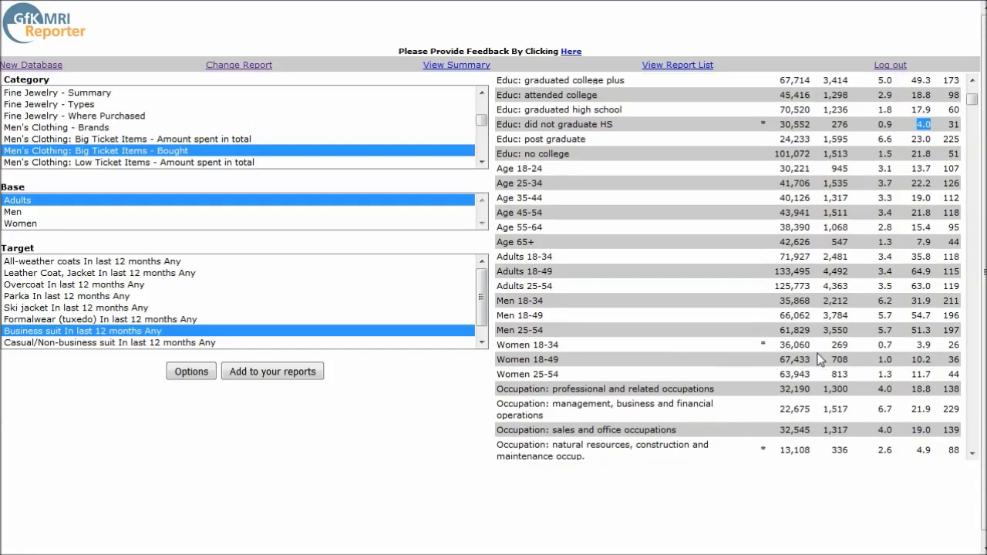